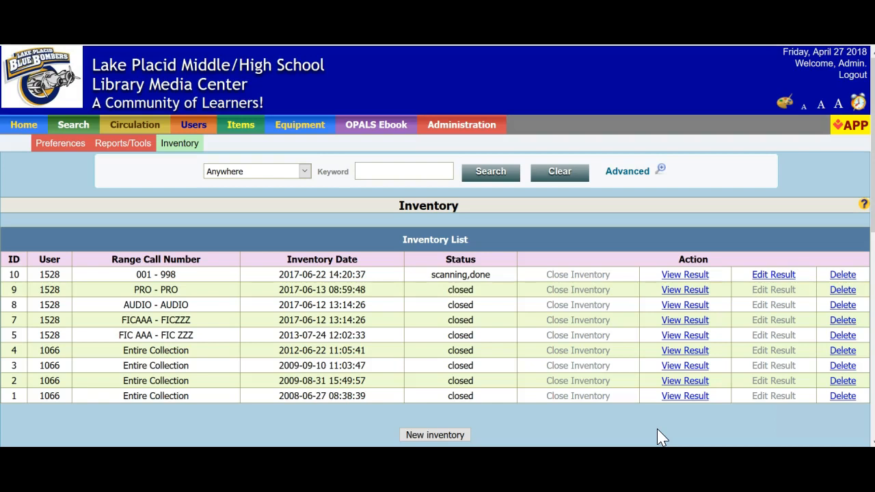
Step: Start a new inventory by range, covering call numbers from 100.000 to 199.999
{"action": "left_click", "coordinate": [440, 435]}
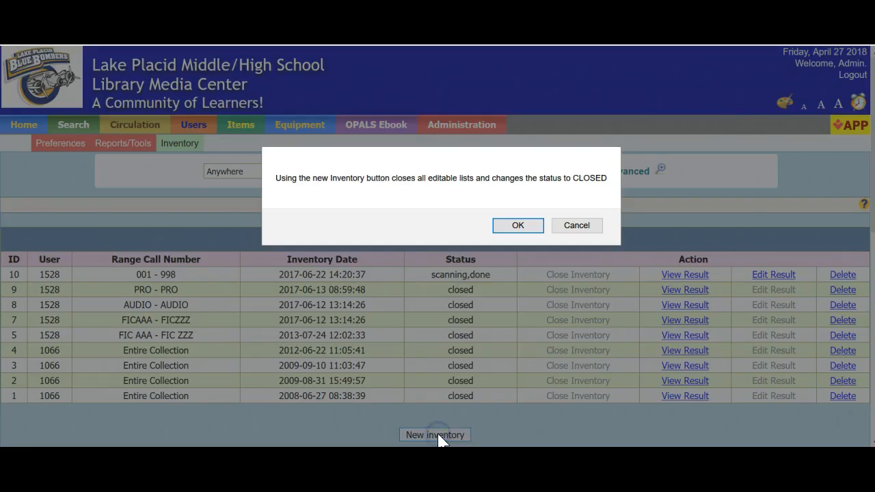
{"action": "left_click", "coordinate": [516, 226]}
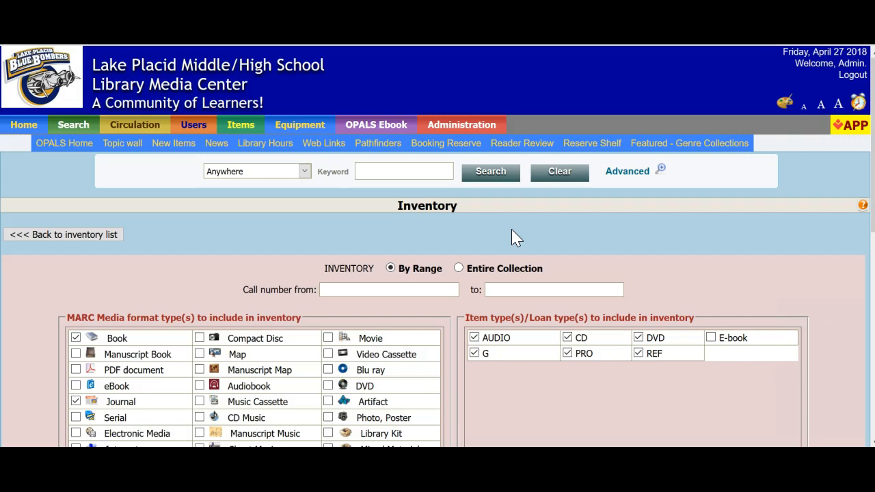
{"action": "scroll", "coordinate": [490, 202], "scroll_direction": "down", "scroll_amount": 2}
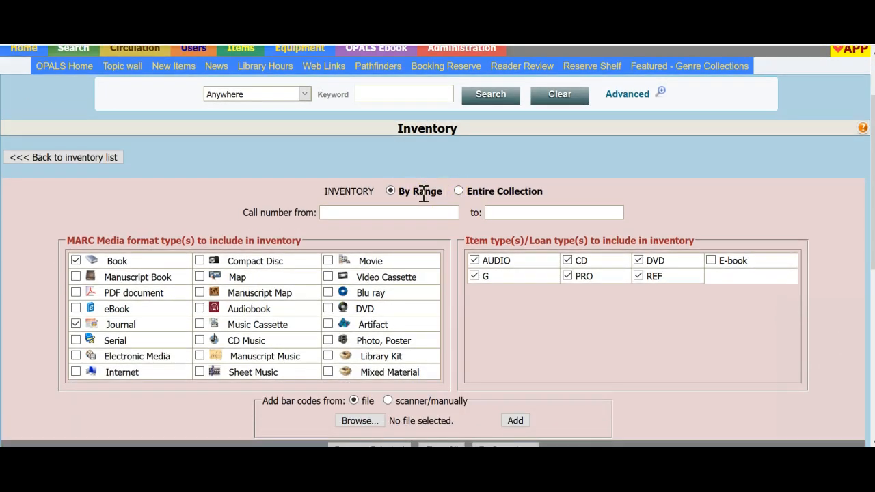
{"action": "left_click_drag", "start_coordinate": [447, 192], "coordinate": [403, 191]}
{"action": "left_click", "coordinate": [408, 195]}
{"action": "left_click", "coordinate": [376, 210]}
{"action": "type", "text": "100.000"}
{"action": "left_click", "coordinate": [501, 208]}
{"action": "type", "text": "199.999"}
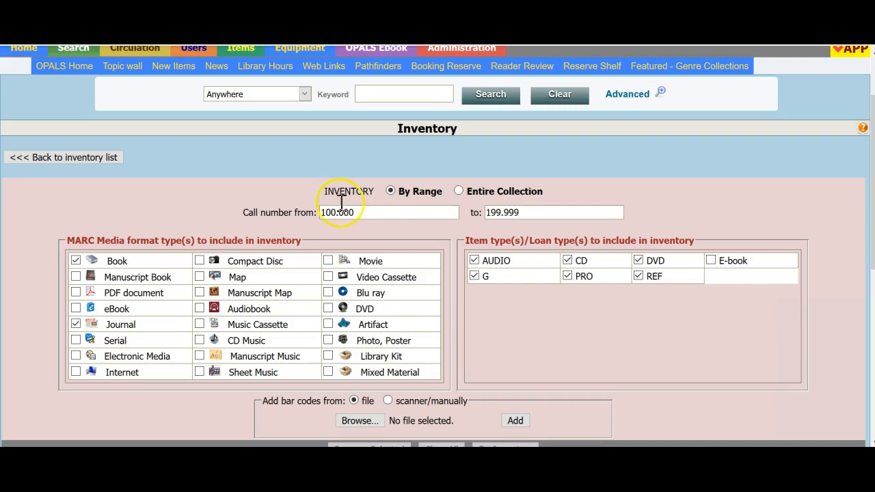
Step: Limit the inventory to the Book media format and item type G, excluding Journal, AUDIO, CD, PRO, REF and DVD
{"action": "left_click_drag", "start_coordinate": [60, 235], "coordinate": [311, 244]}
{"action": "left_click", "coordinate": [312, 242]}
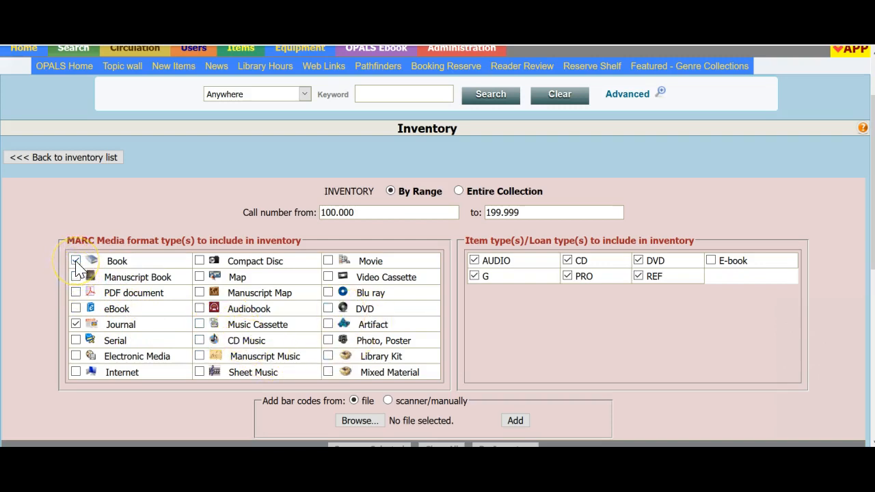
{"action": "left_click", "coordinate": [76, 324]}
{"action": "left_click", "coordinate": [473, 261]}
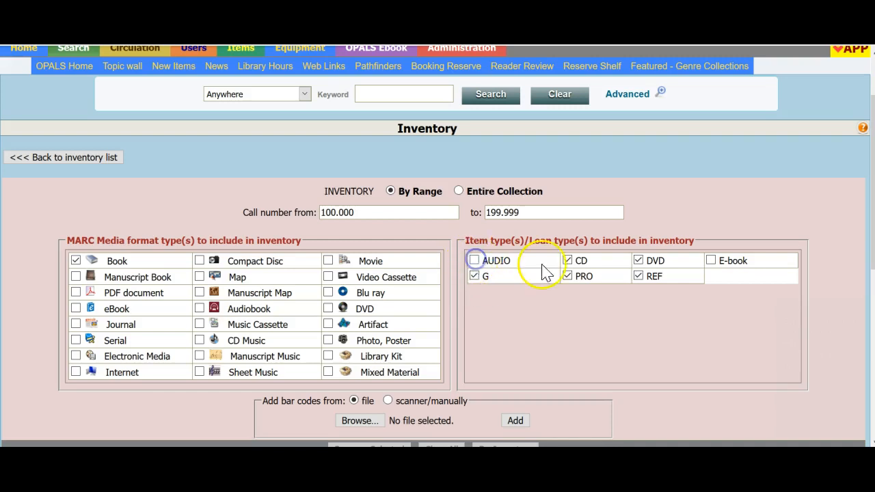
{"action": "left_click", "coordinate": [567, 260]}
{"action": "left_click", "coordinate": [567, 276]}
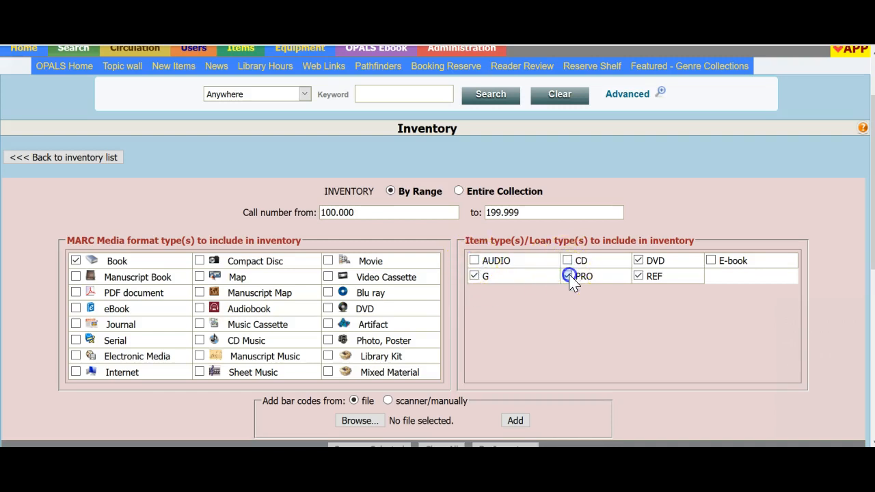
{"action": "left_click", "coordinate": [638, 277]}
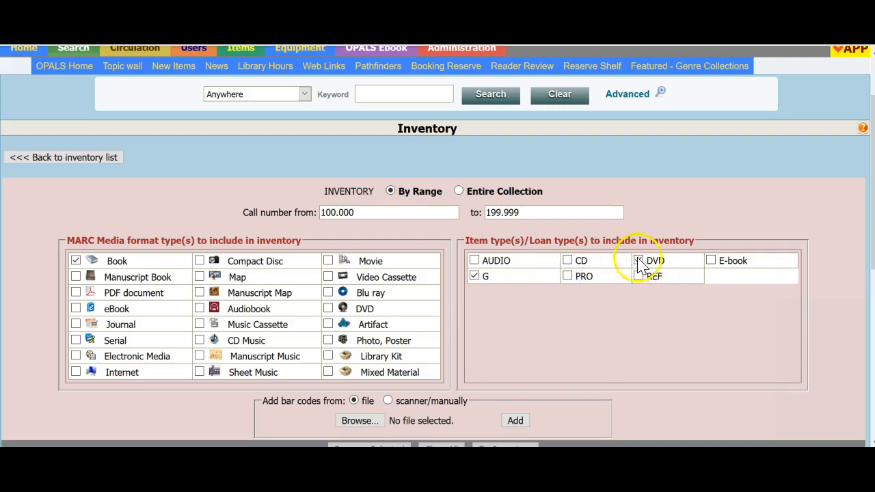
{"action": "left_click", "coordinate": [638, 261]}
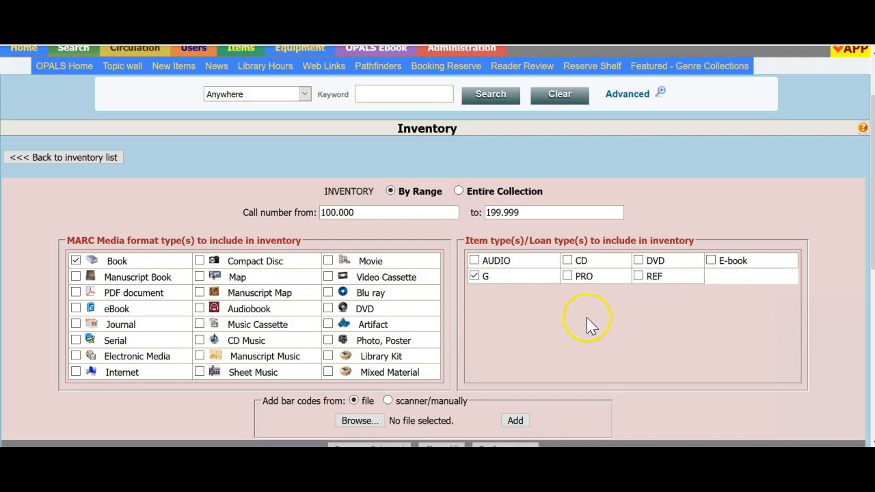
Step: Review the new inventory's call number range, media format, item type and bar code source settings
{"action": "scroll", "coordinate": [551, 335], "scroll_direction": "down", "scroll_amount": 2}
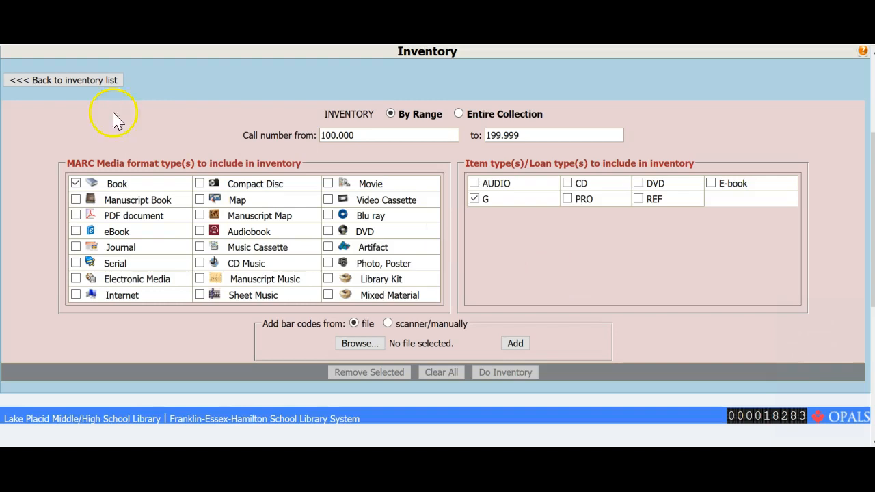
{"action": "left_click_drag", "start_coordinate": [102, 161], "coordinate": [142, 161]}
{"action": "left_click_drag", "start_coordinate": [464, 164], "coordinate": [521, 161]}
{"action": "left_click", "coordinate": [495, 161]}
{"action": "left_click_drag", "start_coordinate": [263, 324], "coordinate": [344, 322]}
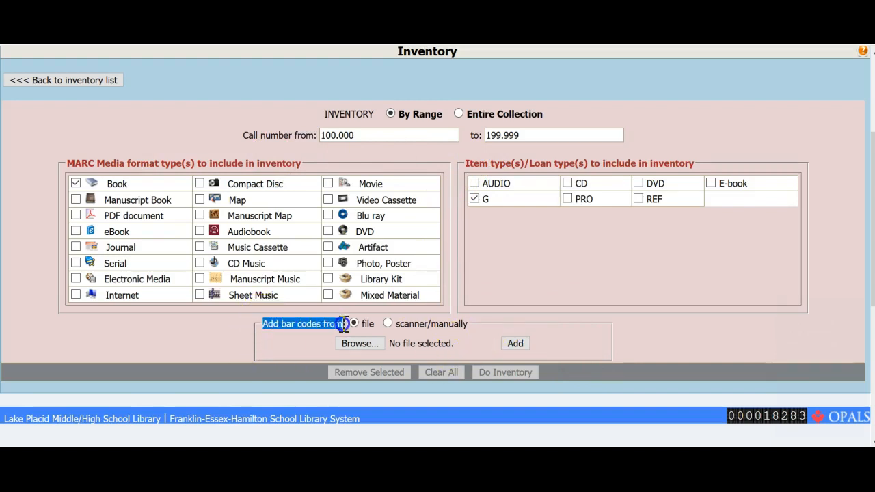
{"action": "left_click", "coordinate": [304, 345]}
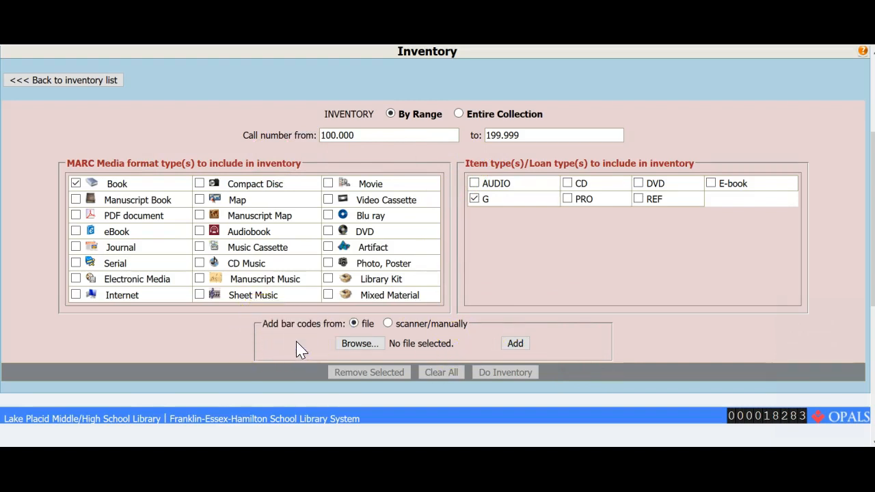
{"action": "left_click", "coordinate": [401, 323]}
{"action": "left_click_drag", "start_coordinate": [401, 323], "coordinate": [488, 328]}
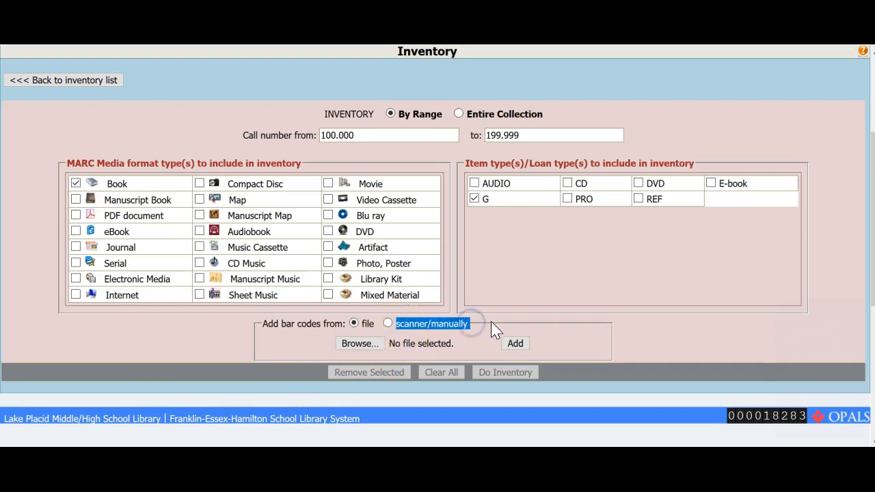
{"action": "left_click", "coordinate": [486, 326]}
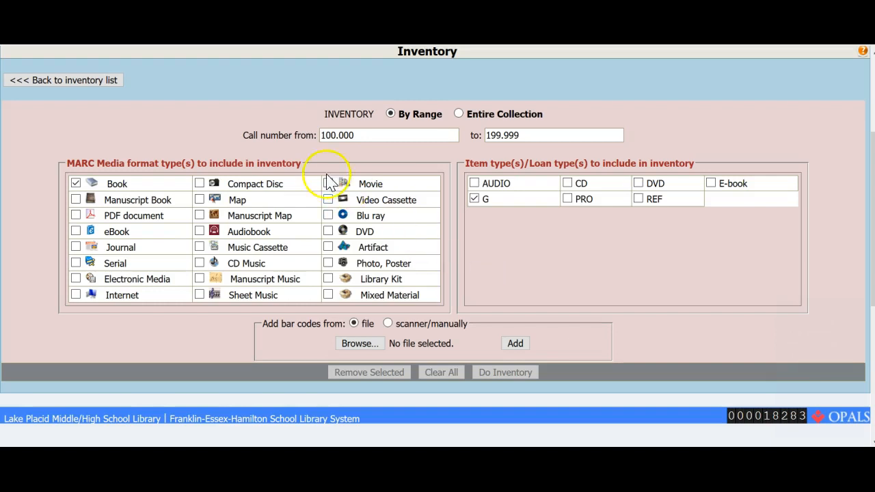
{"action": "left_click", "coordinate": [365, 137]}
{"action": "left_click_drag", "start_coordinate": [380, 137], "coordinate": [298, 135]}
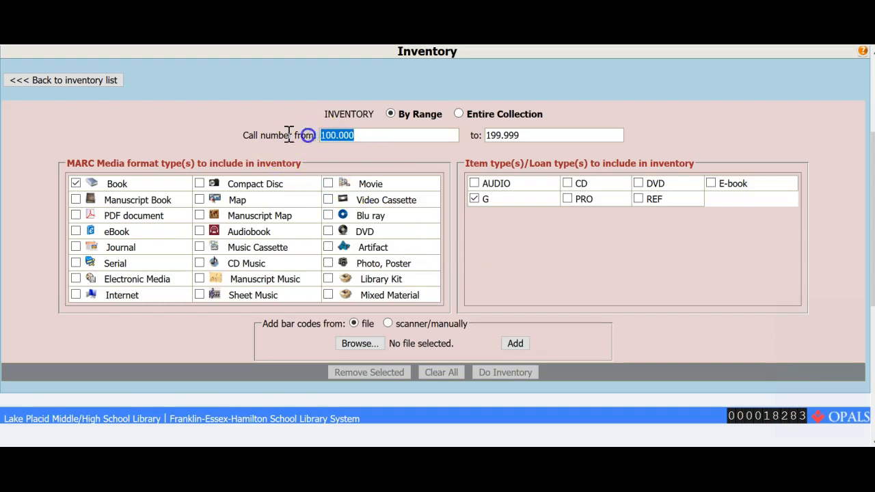
{"action": "left_click_drag", "start_coordinate": [559, 140], "coordinate": [423, 136]}
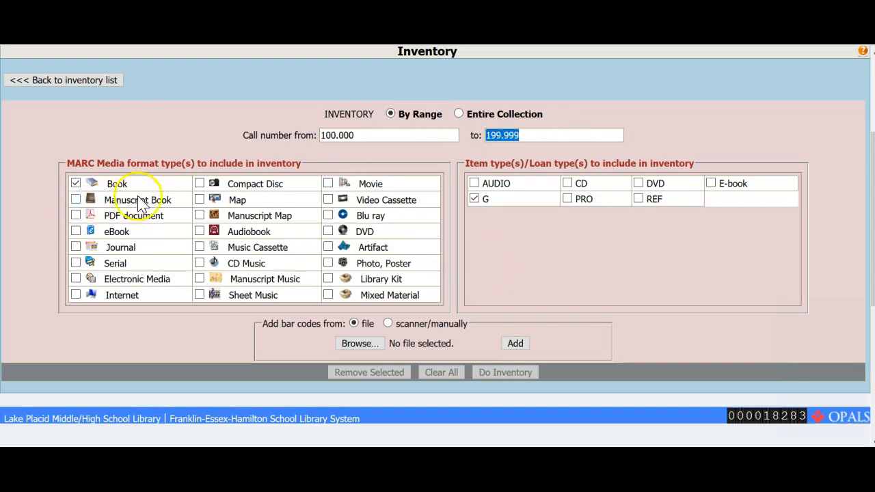
{"action": "left_click_drag", "start_coordinate": [133, 183], "coordinate": [92, 182]}
{"action": "left_click_drag", "start_coordinate": [524, 199], "coordinate": [420, 201]}
{"action": "left_click", "coordinate": [557, 259]}
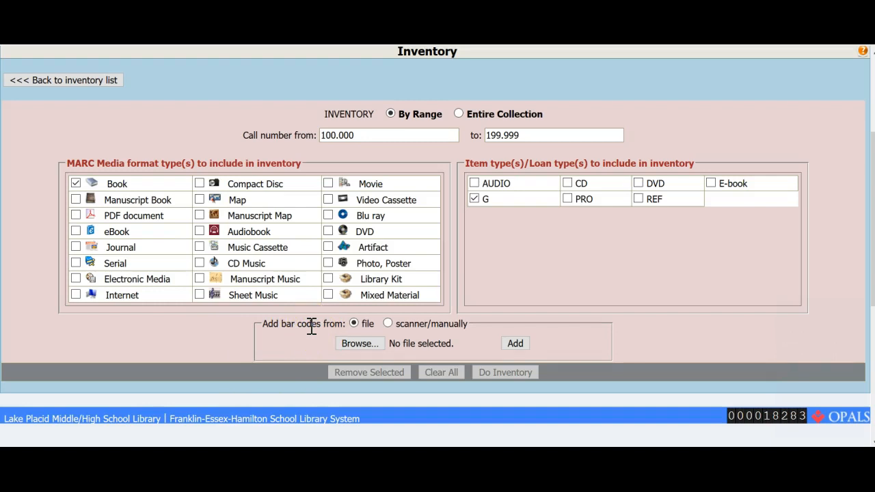
Step: Add the bar codes from the file 100_199s in the Inventory Spring 2018 folder to the inventory
{"action": "left_click", "coordinate": [352, 342]}
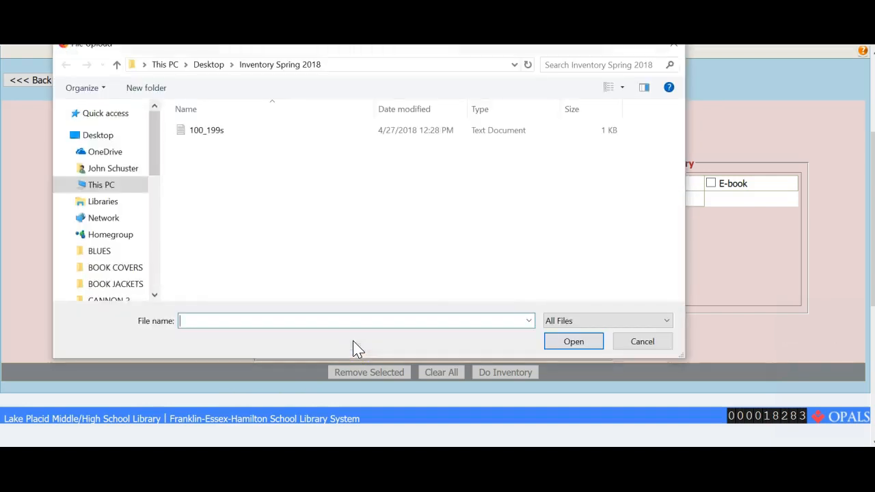
{"action": "double_click", "coordinate": [206, 131]}
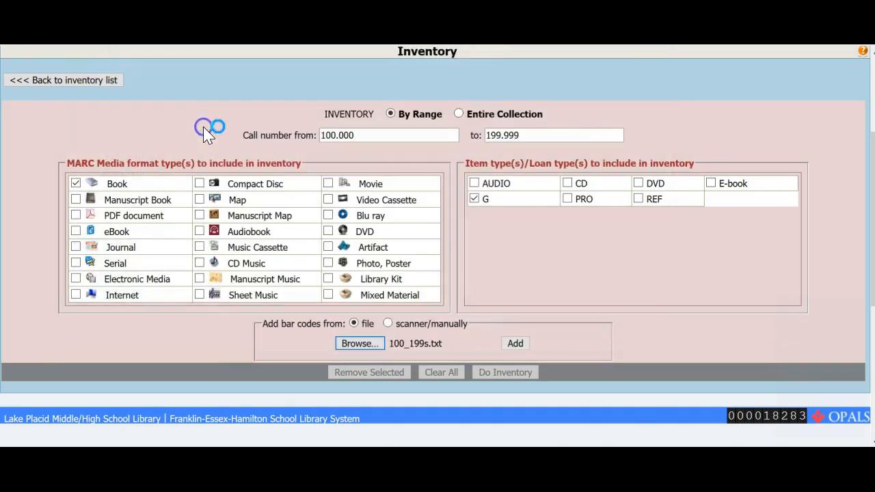
{"action": "left_click", "coordinate": [515, 346]}
{"action": "left_click", "coordinate": [518, 347]}
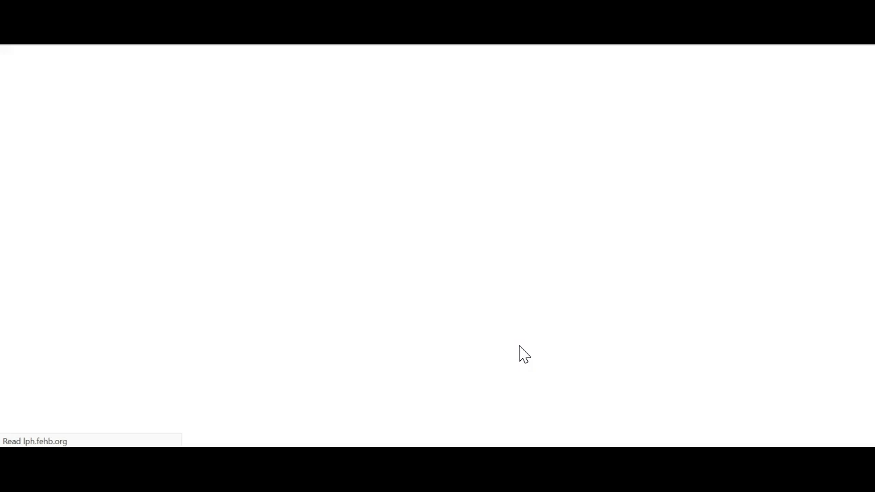
{"action": "left_click", "coordinate": [512, 341]}
Step: Check the uploaded bar code entry, run the inventory and bring up its results table
{"action": "scroll", "coordinate": [514, 348], "scroll_direction": "down", "scroll_amount": 3}
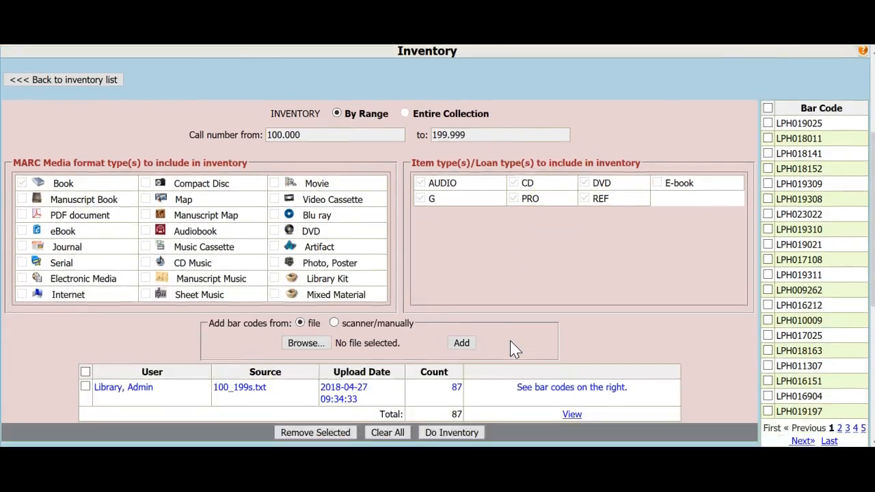
{"action": "left_click", "coordinate": [506, 355]}
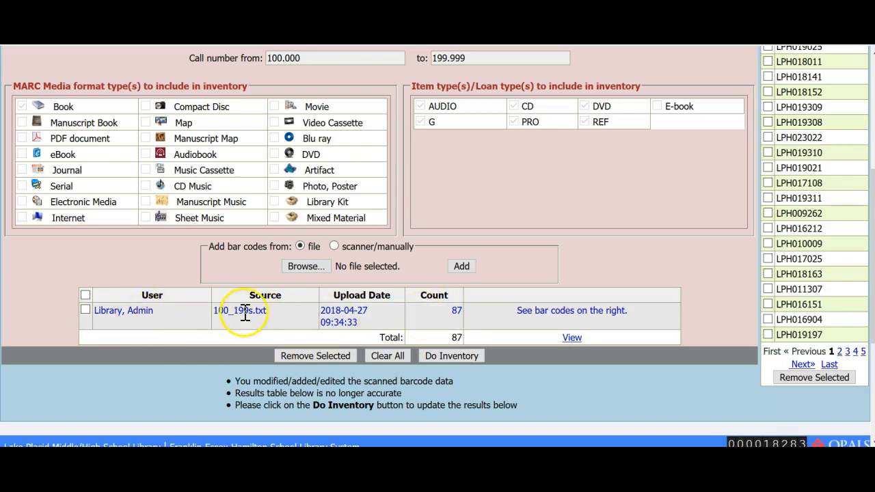
{"action": "double_click", "coordinate": [457, 311]}
{"action": "left_click", "coordinate": [545, 384]}
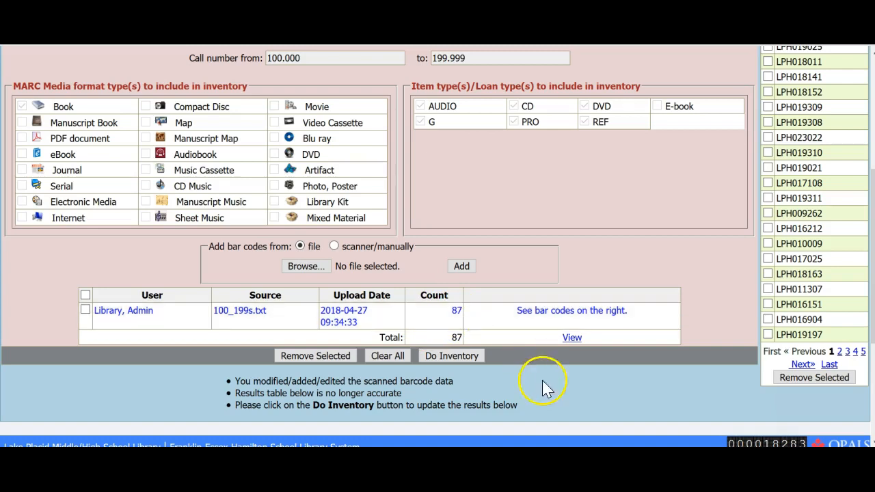
{"action": "left_click", "coordinate": [456, 362]}
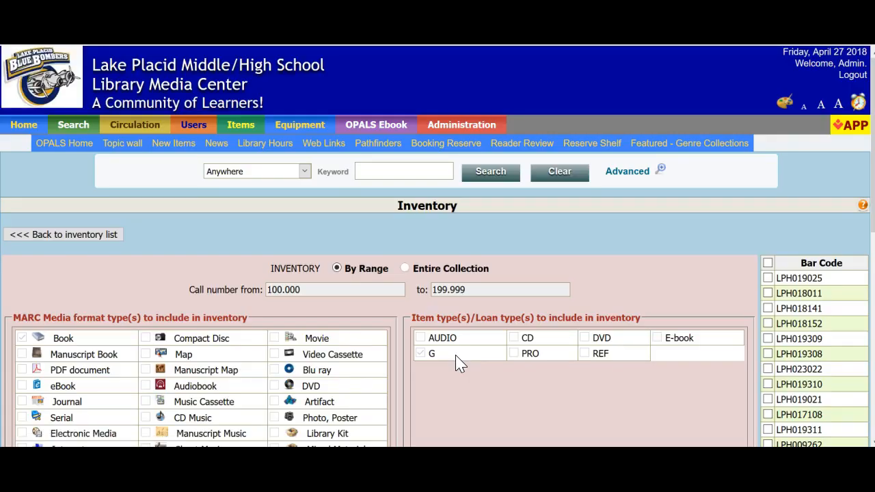
{"action": "scroll", "coordinate": [458, 292], "scroll_direction": "down", "scroll_amount": 3}
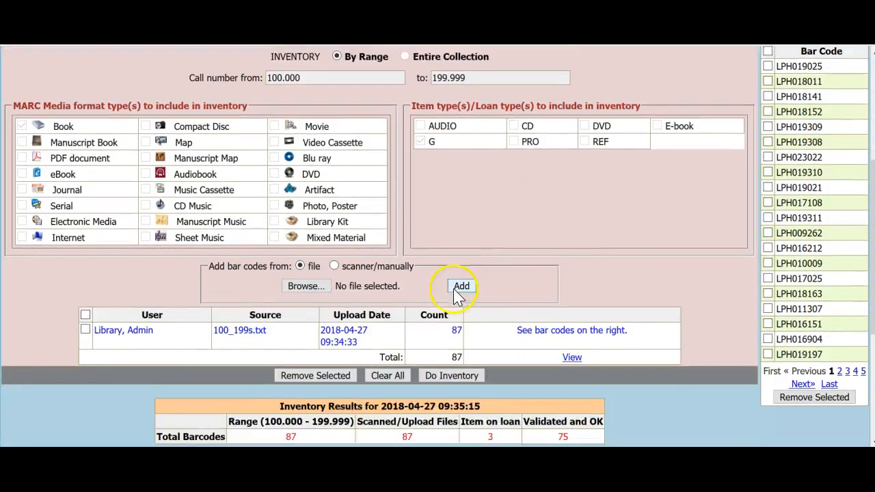
{"action": "scroll", "coordinate": [455, 287], "scroll_direction": "down", "scroll_amount": 3}
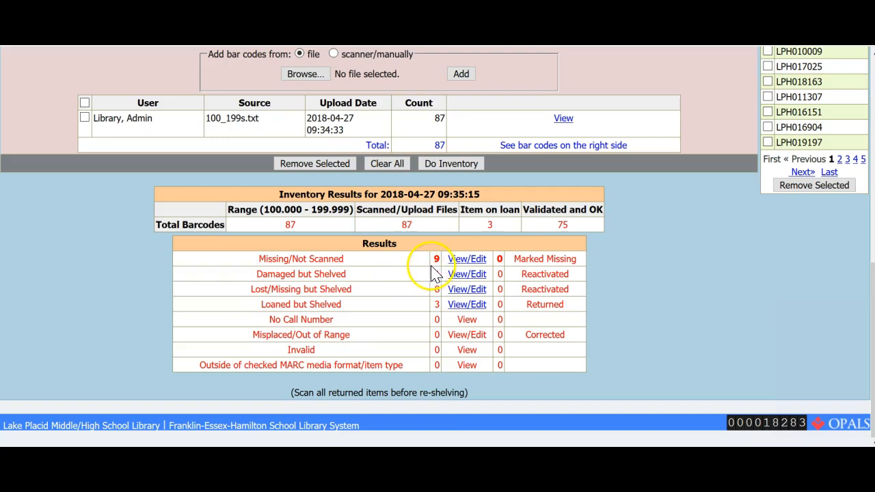
Step: Inspect the list of damaged but shelved holdings, including the call numbers, and return to the inventory results
{"action": "double_click", "coordinate": [439, 275]}
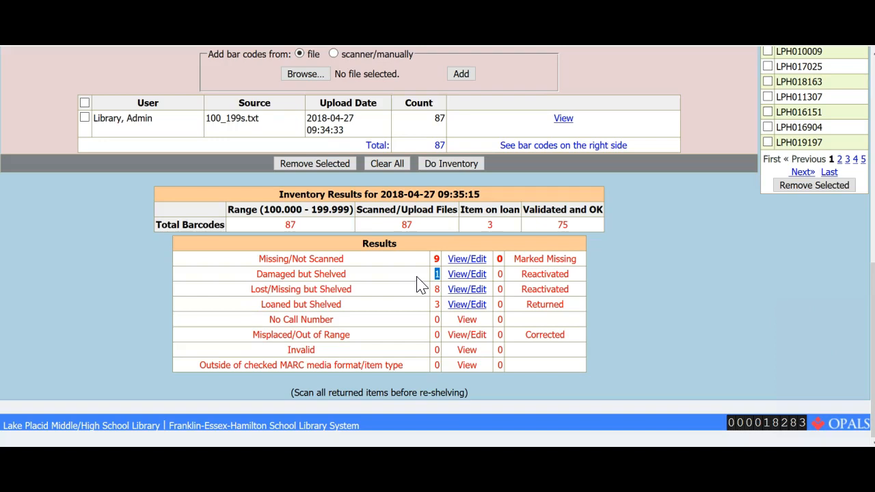
{"action": "left_click", "coordinate": [468, 276]}
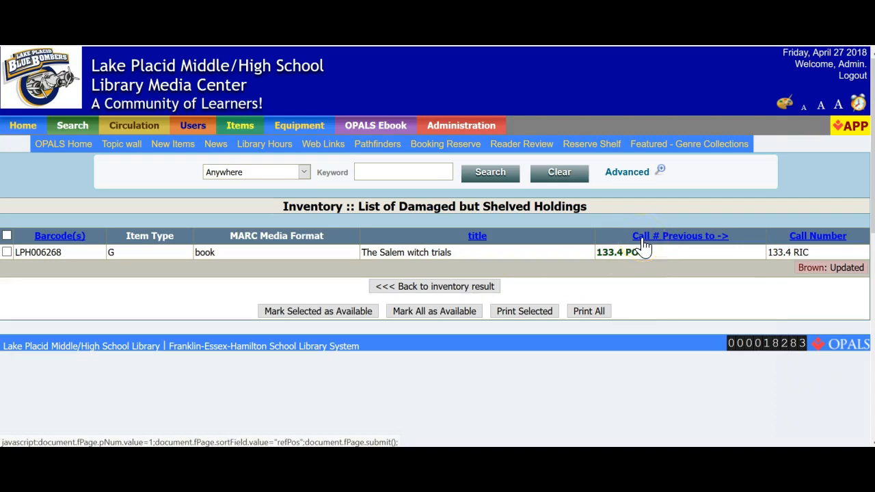
{"action": "left_click_drag", "start_coordinate": [809, 252], "coordinate": [771, 252]}
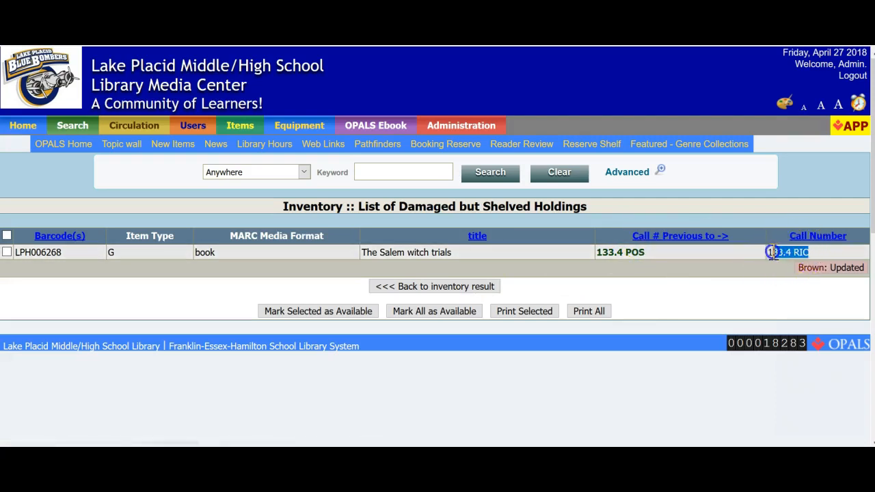
{"action": "left_click", "coordinate": [427, 288]}
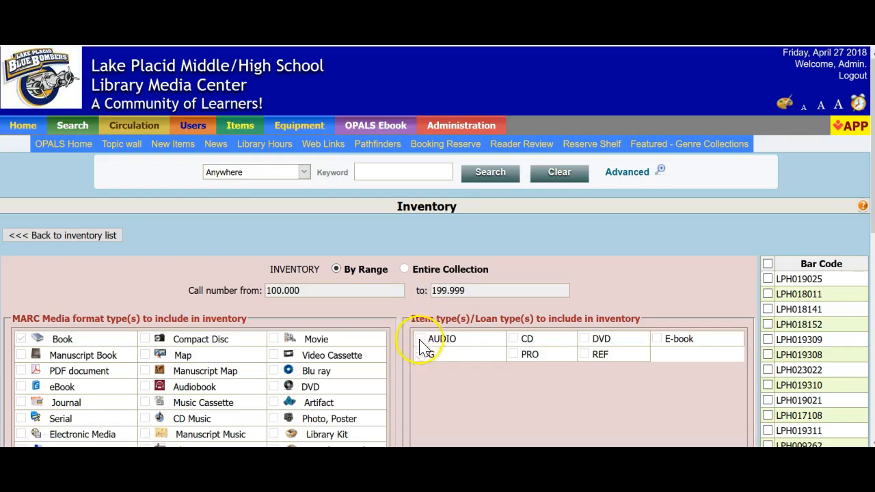
{"action": "left_click", "coordinate": [445, 356]}
{"action": "scroll", "coordinate": [446, 355], "scroll_direction": "down", "scroll_amount": 1}
{"action": "scroll", "coordinate": [448, 356], "scroll_direction": "down", "scroll_amount": 5}
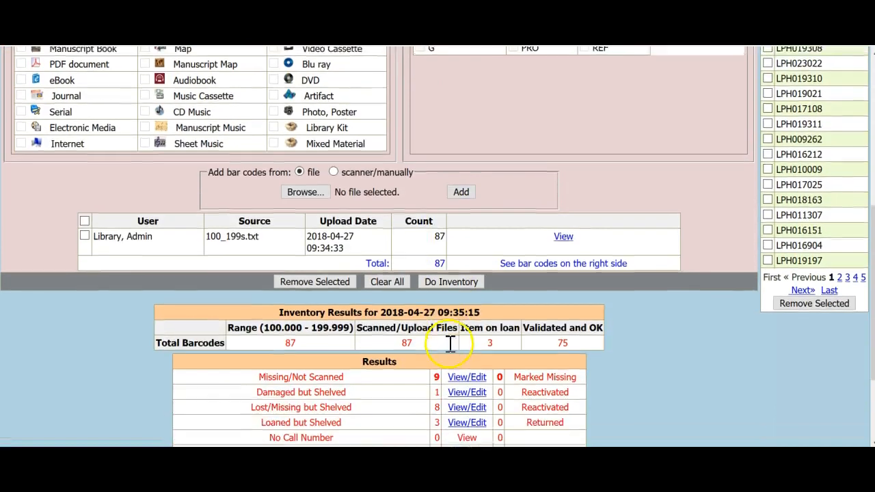
{"action": "scroll", "coordinate": [451, 349], "scroll_direction": "down", "scroll_amount": 2}
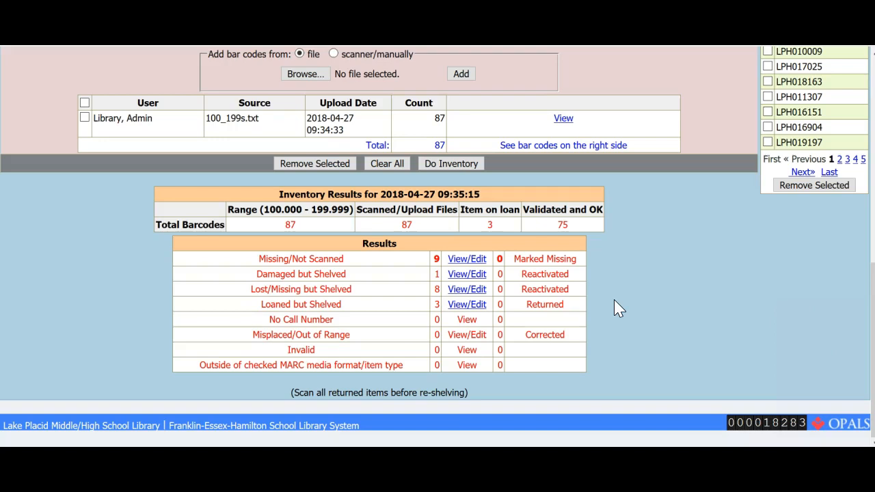
Step: Open the list of lost or missing but shelved holdings from the inventory results
{"action": "left_click", "coordinate": [457, 289]}
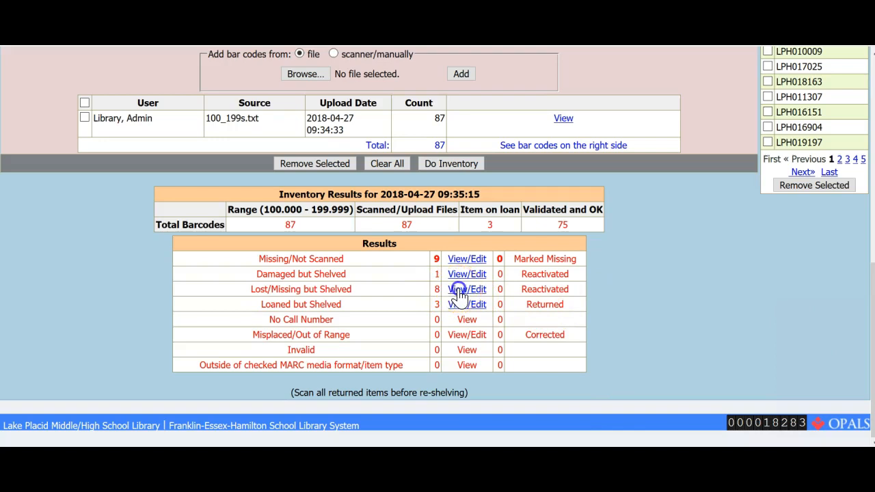